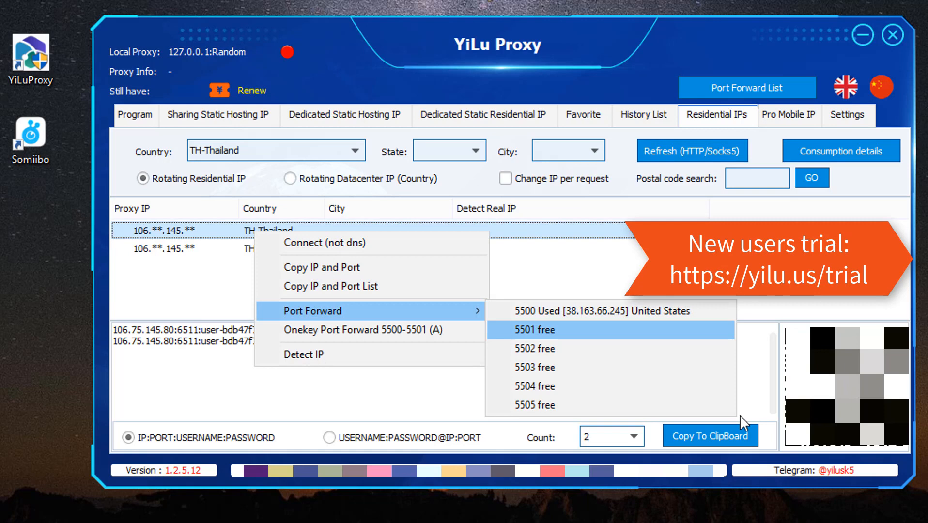
# - Forward the first Thailand residential proxy to port 5501 and check the port assignments in the Port Forward List
pyautogui.click(739, 415)
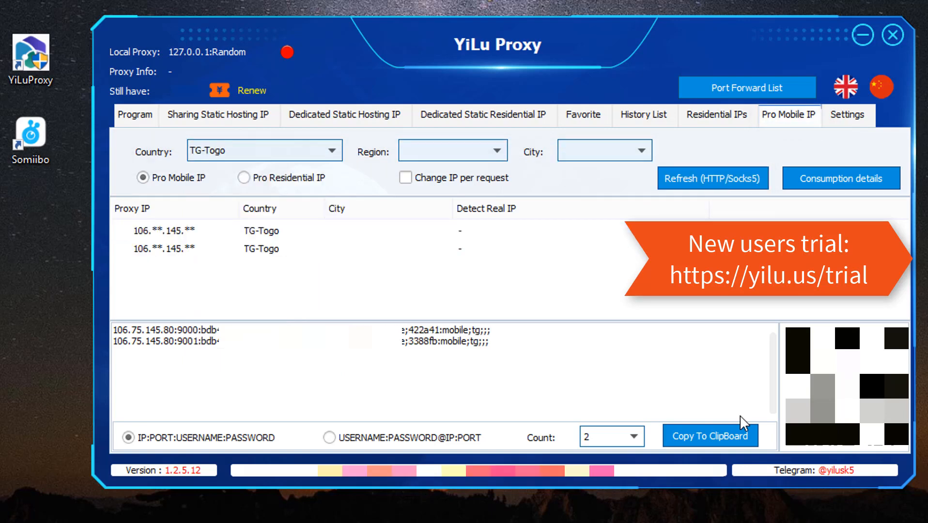
pyautogui.moveTo(252, 304)
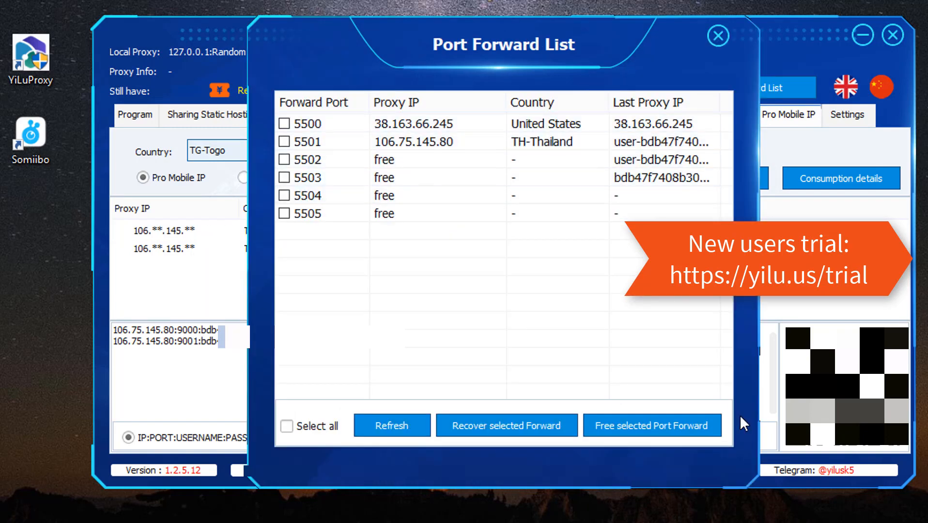
pyautogui.press('Escape')
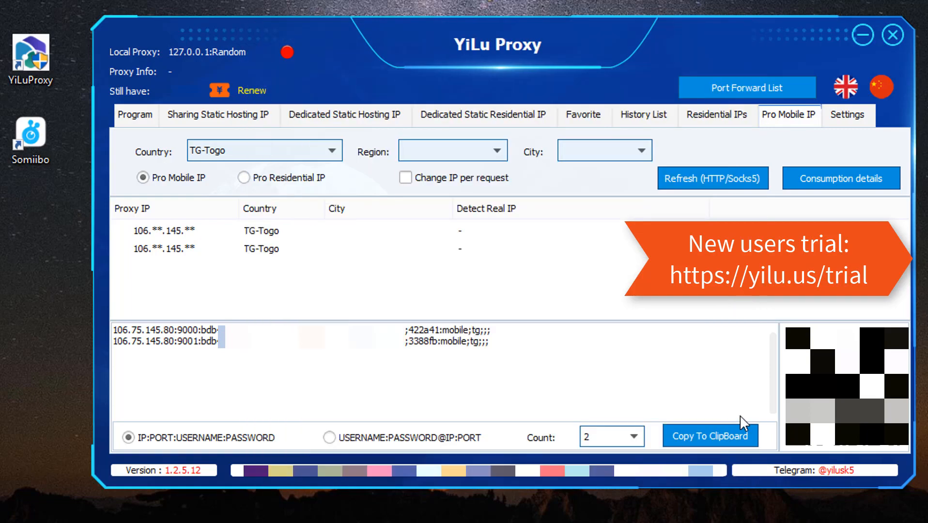
# - Launch Somiibo from the desktop and go to the Sessions section of its settings
pyautogui.doubleClick(38, 145)
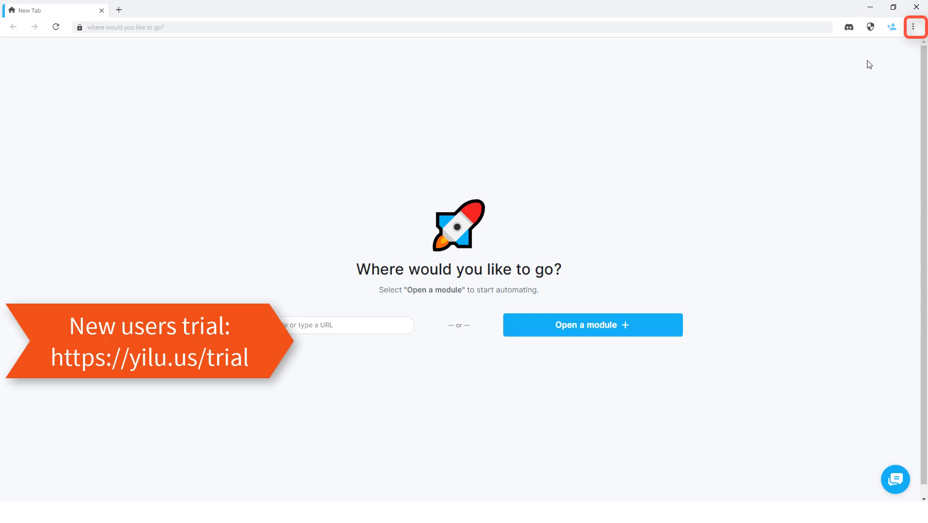
pyautogui.click(913, 26)
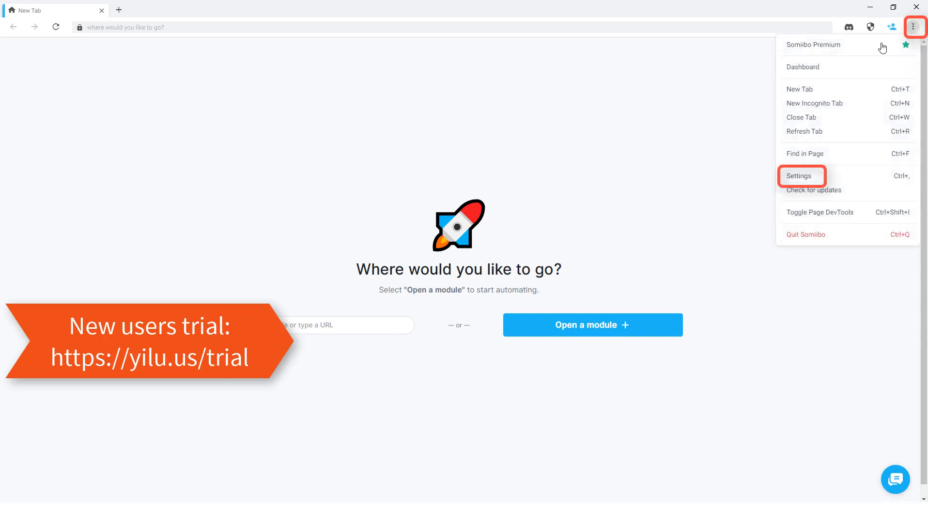
pyautogui.click(819, 178)
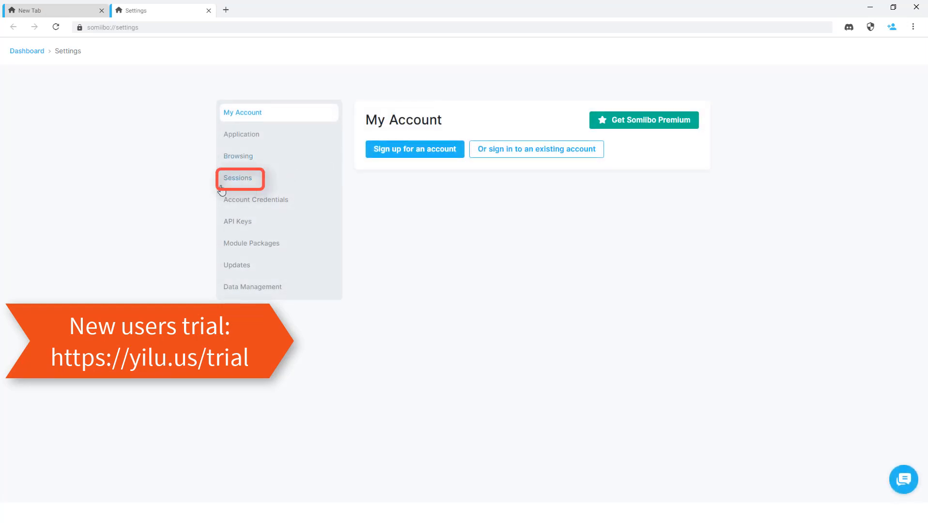
pyautogui.click(242, 181)
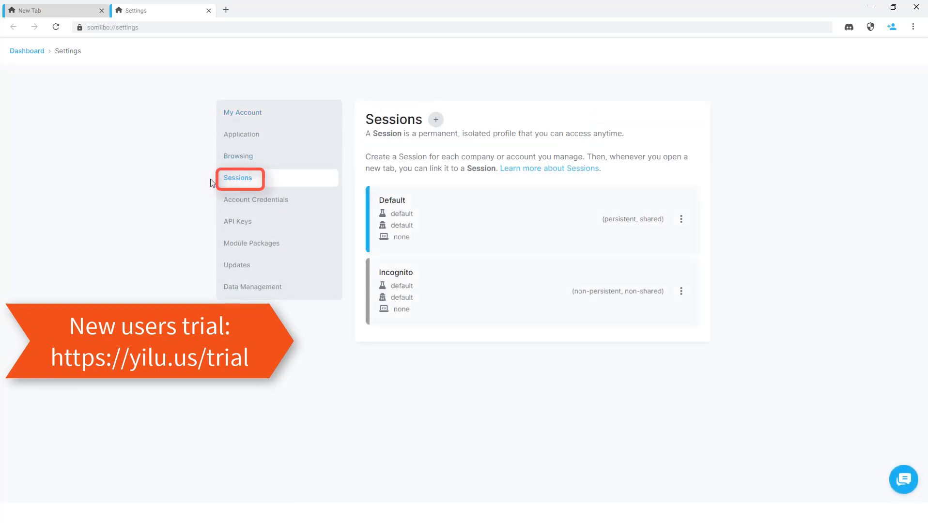
# - Start a new session named yiuproxy5500 and set its color to blue (RGB 17, 0, 255)
pyautogui.click(436, 120)
pyautogui.click(443, 141)
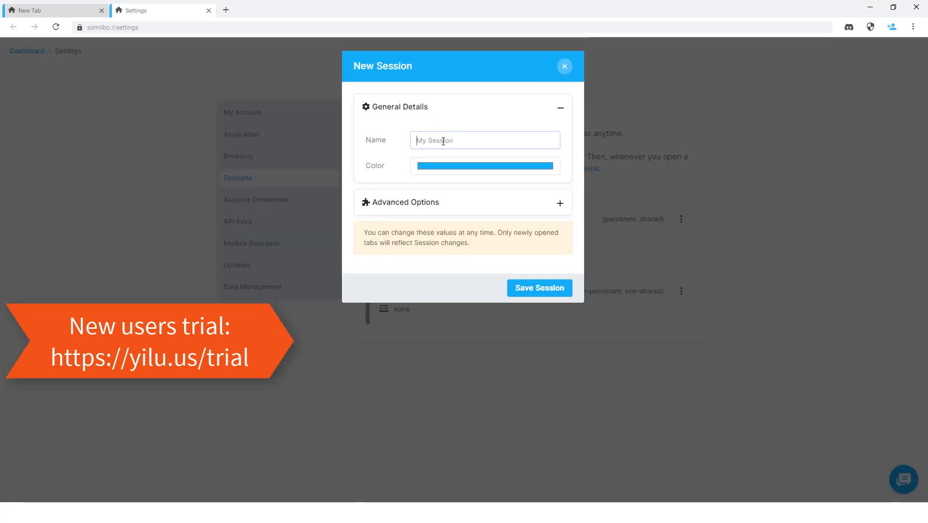
pyautogui.write('yiuproxy')
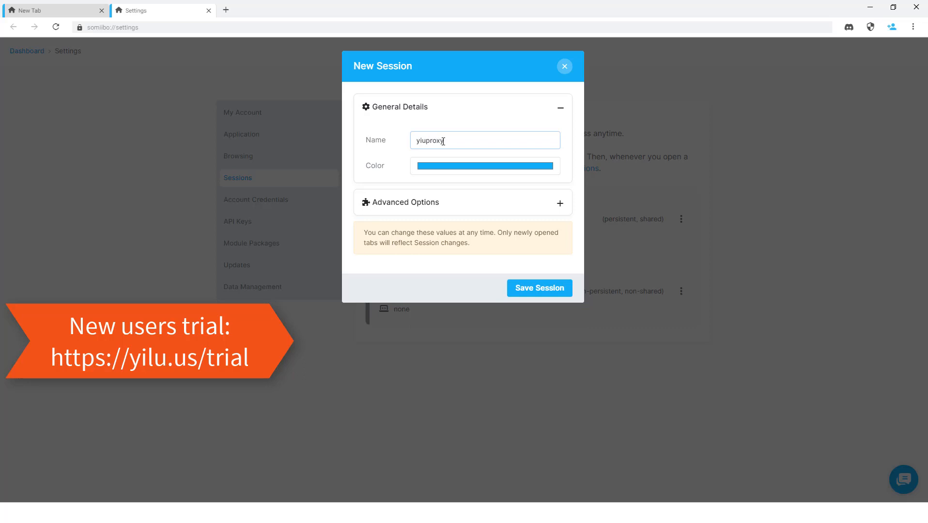
pyautogui.write('5500')
pyautogui.click(442, 170)
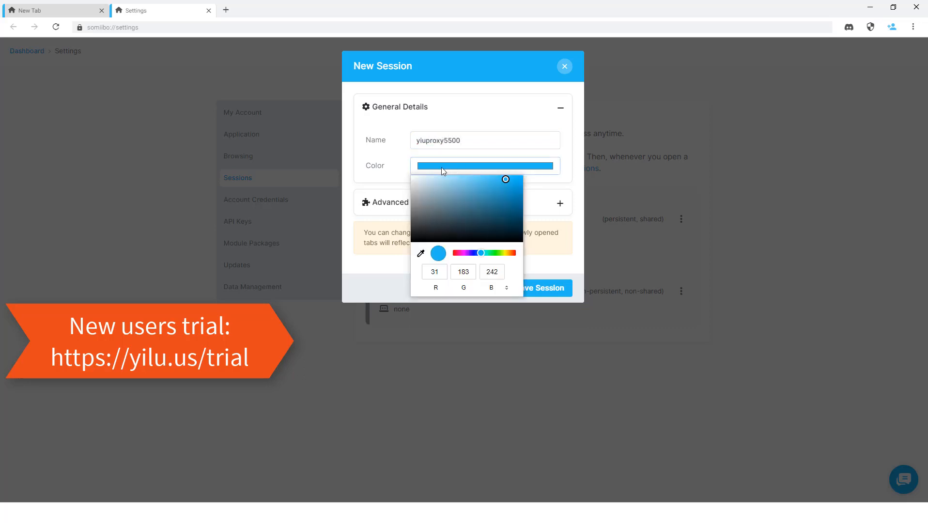
pyautogui.click(473, 252)
pyautogui.moveTo(508, 181); pyautogui.dragTo(535, 176)
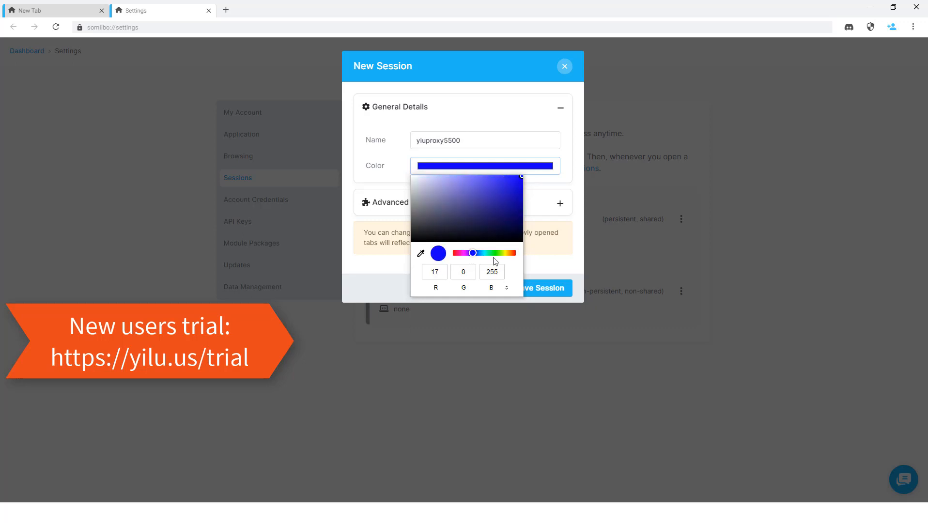
pyautogui.click(557, 264)
# - Set the new session's proxy to socks5://127.0.0.1:5500 in its advanced options and save the session
pyautogui.click(445, 204)
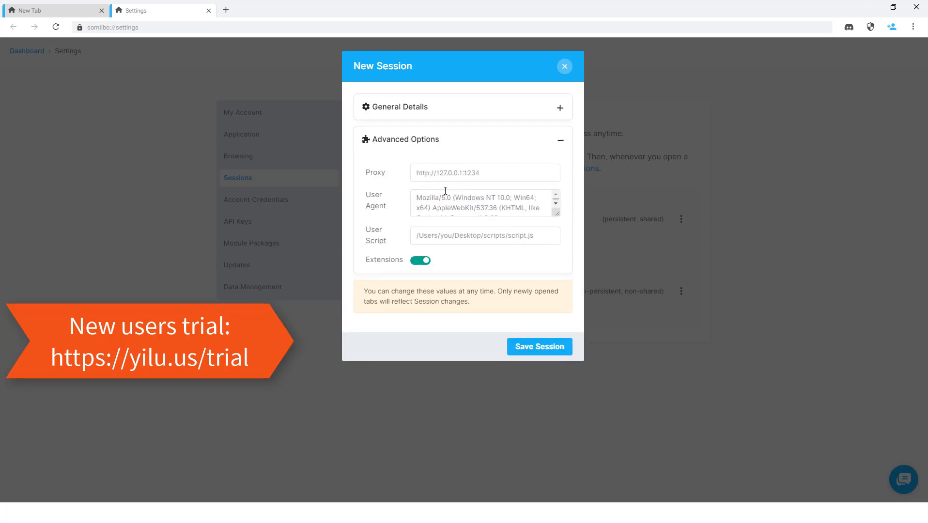
pyautogui.click(493, 178)
pyautogui.write('socks5://127.0.0.1:5500')
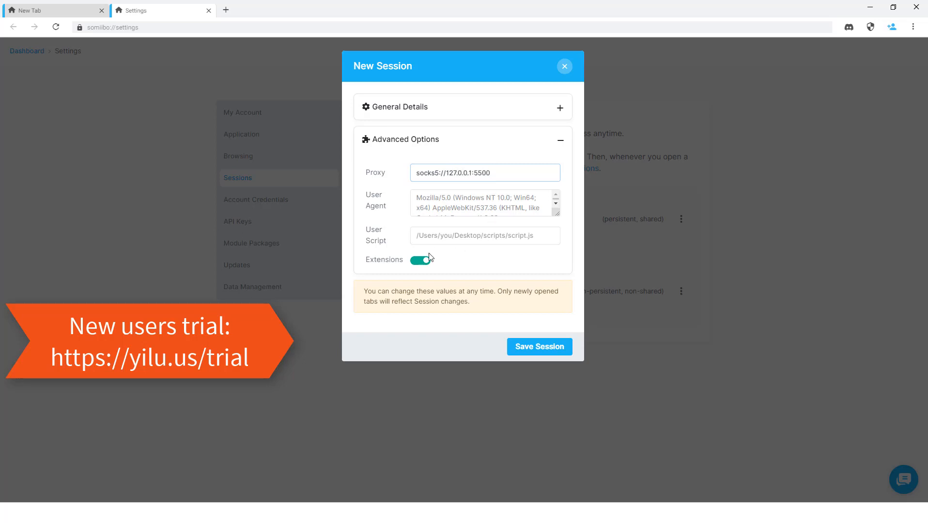
pyautogui.click(478, 200)
pyautogui.scroll(-1, 492, 204)
pyautogui.scroll(-1, 492, 203)
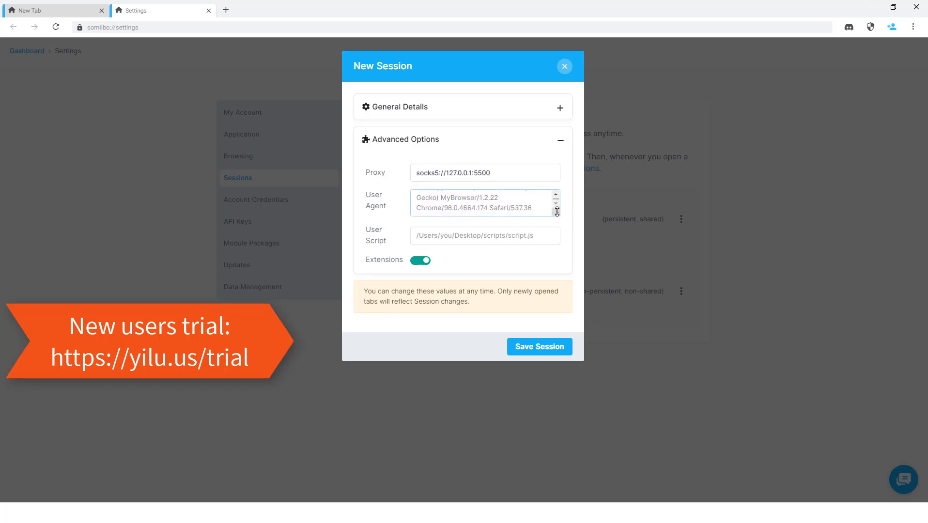
pyautogui.click(476, 237)
pyautogui.click(535, 348)
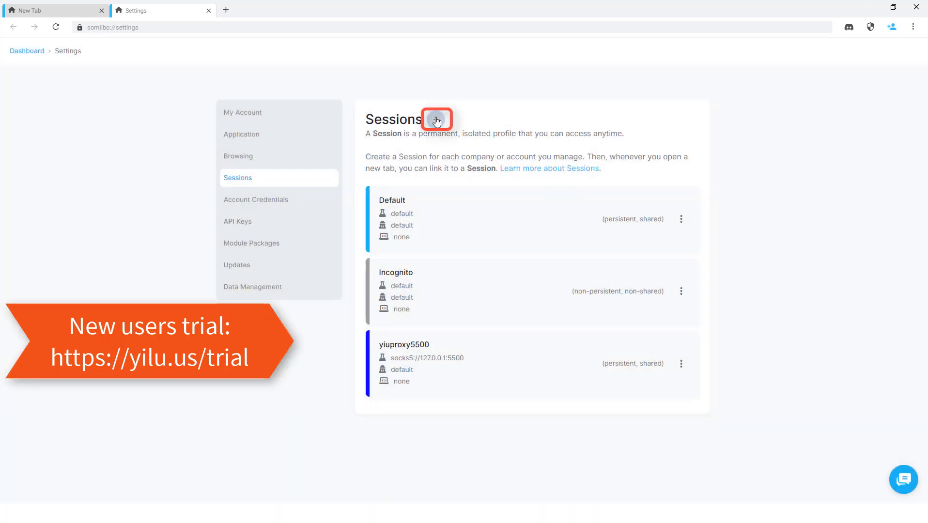
pyautogui.click(436, 120)
pyautogui.click(435, 116)
pyautogui.click(444, 140)
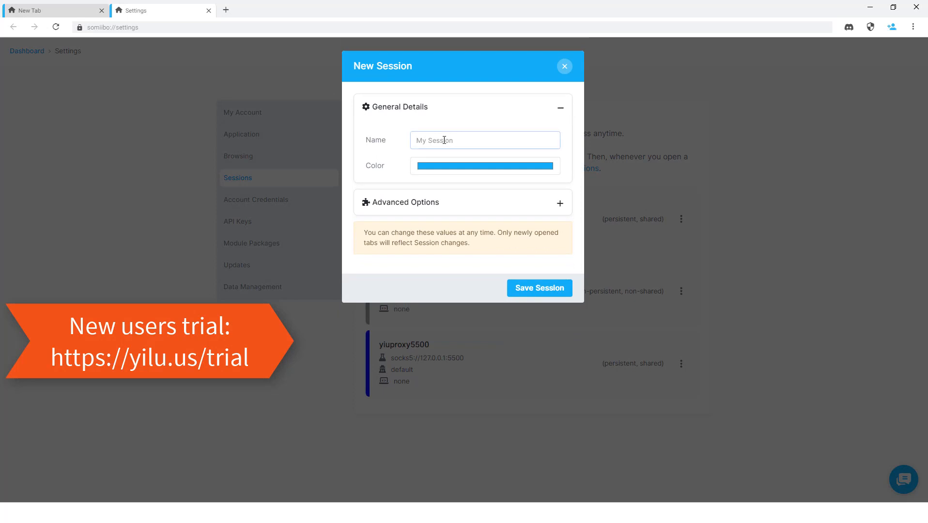
pyautogui.write('yiluproxy5501')
pyautogui.click(463, 167)
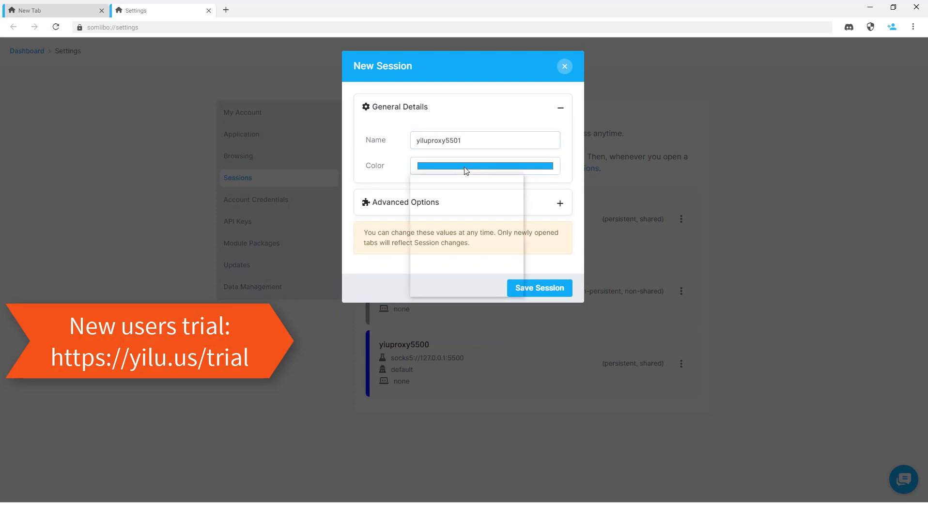
pyautogui.moveTo(471, 253); pyautogui.dragTo(493, 253)
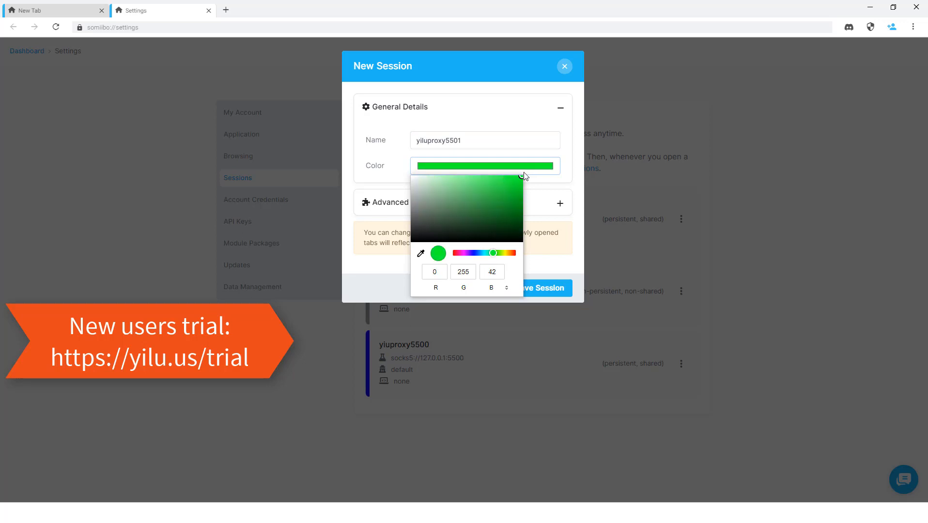
pyautogui.click(554, 263)
pyautogui.click(473, 202)
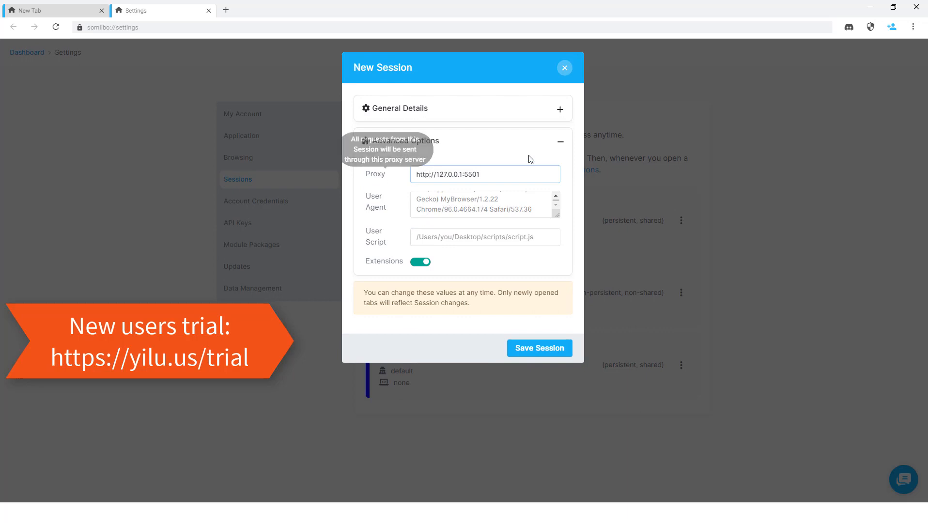
pyautogui.click(534, 348)
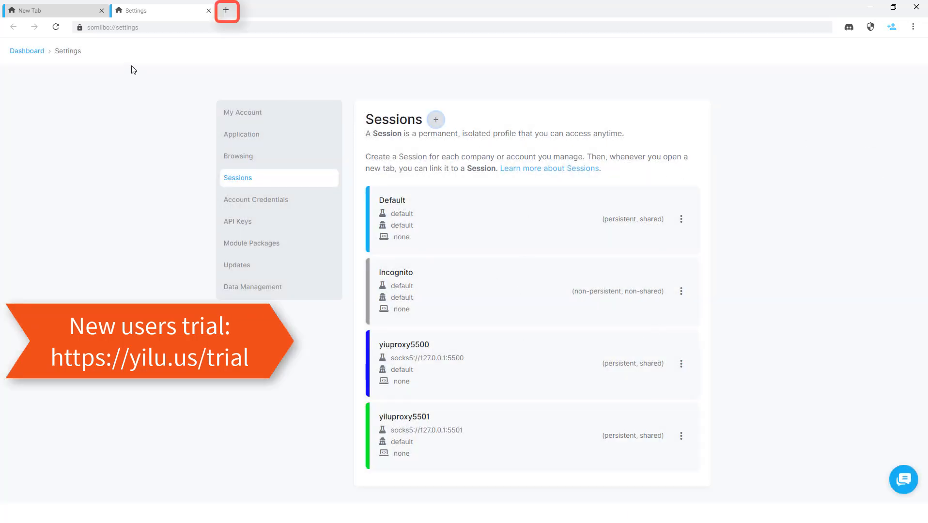
# - Open one new tab in the yiuproxy5500 session and another in the yiluproxy5501 session
pyautogui.moveTo(227, 13)
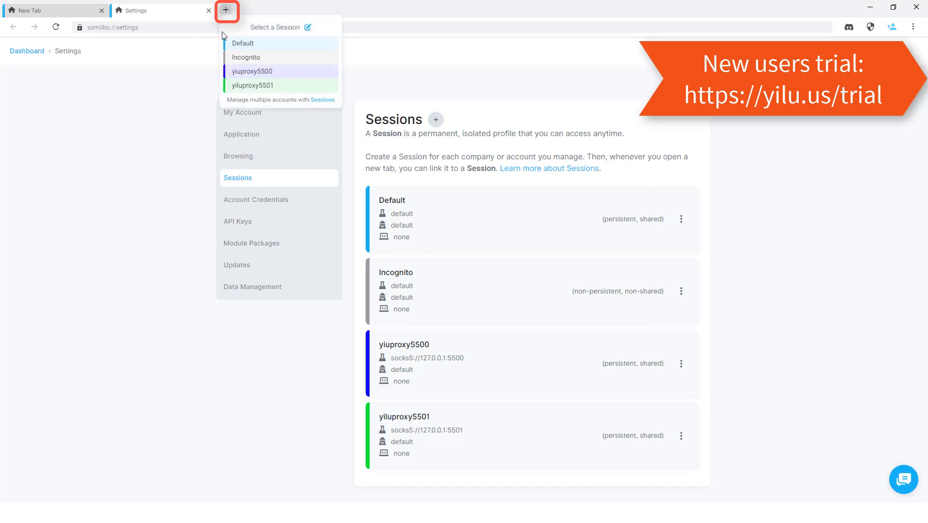
pyautogui.click(259, 72)
pyautogui.moveTo(328, 17)
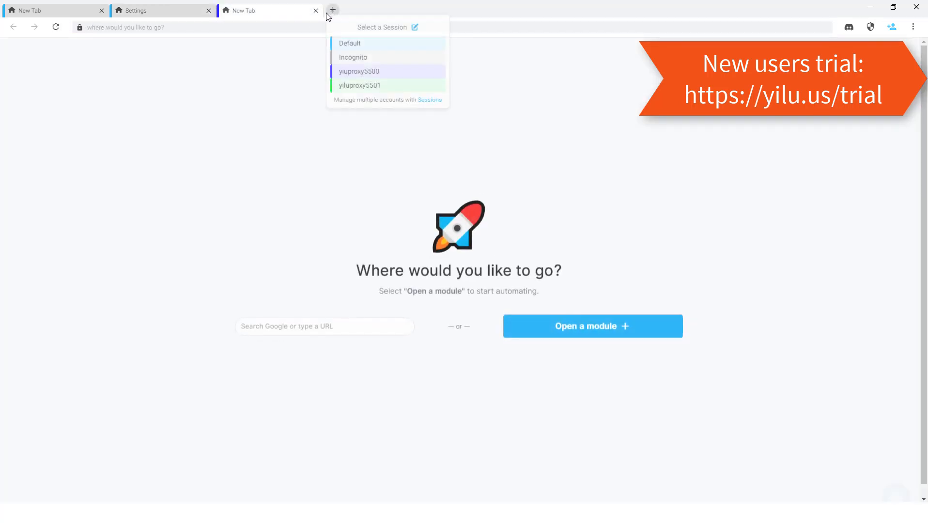
pyautogui.click(360, 86)
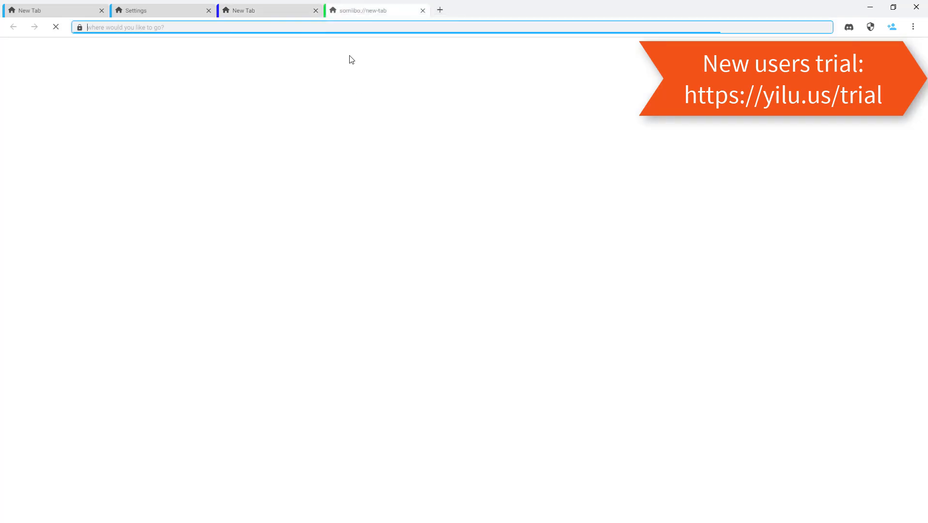
pyautogui.click(276, 6)
pyautogui.click(261, 26)
pyautogui.write('https://ipinfo.i')
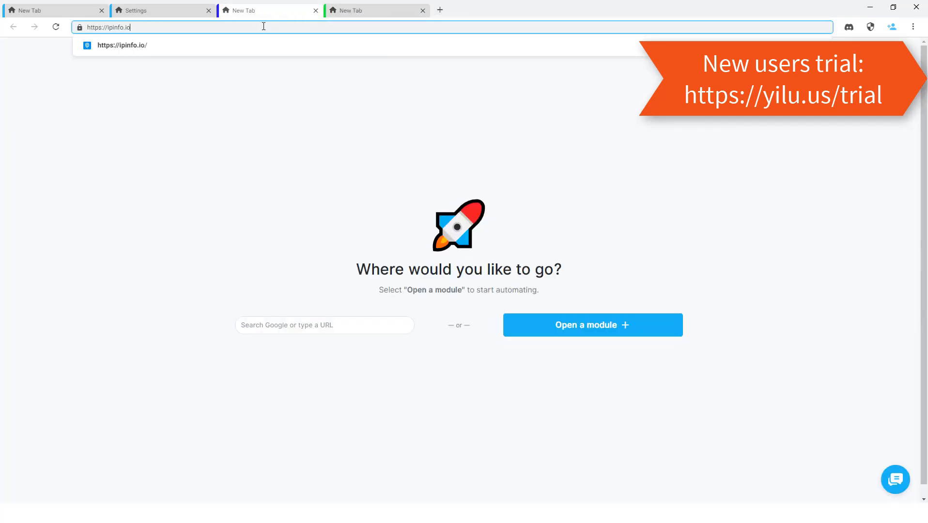
pyautogui.write('o')
pyautogui.press('Return')
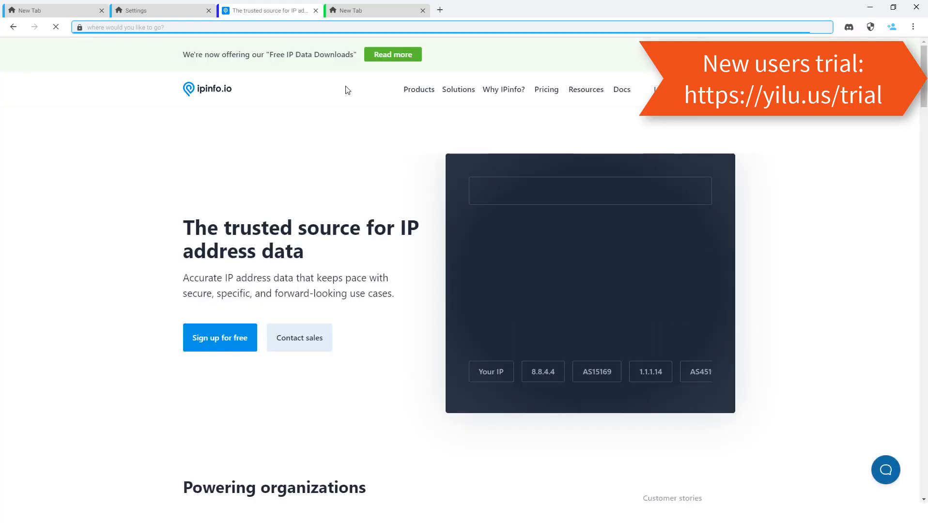
pyautogui.click(351, 10)
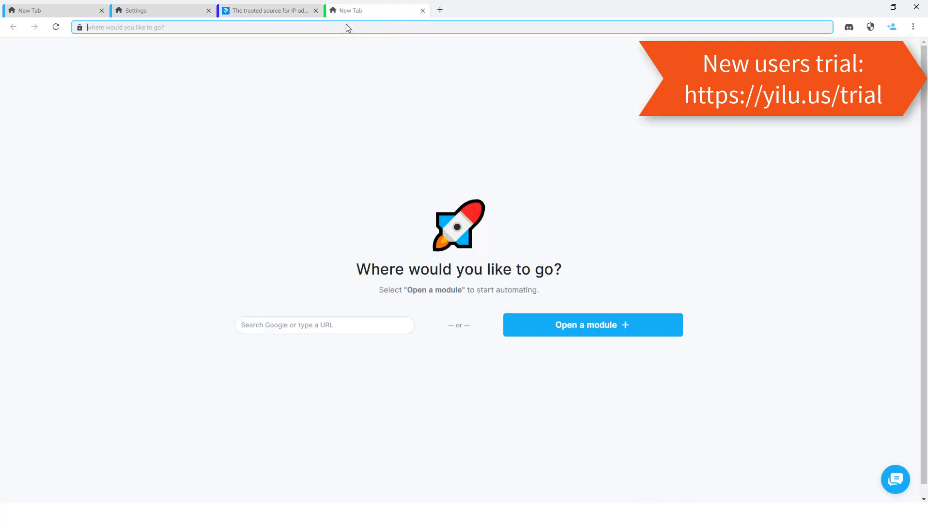
pyautogui.write('https://ipinfo.io')
pyautogui.press('Return')
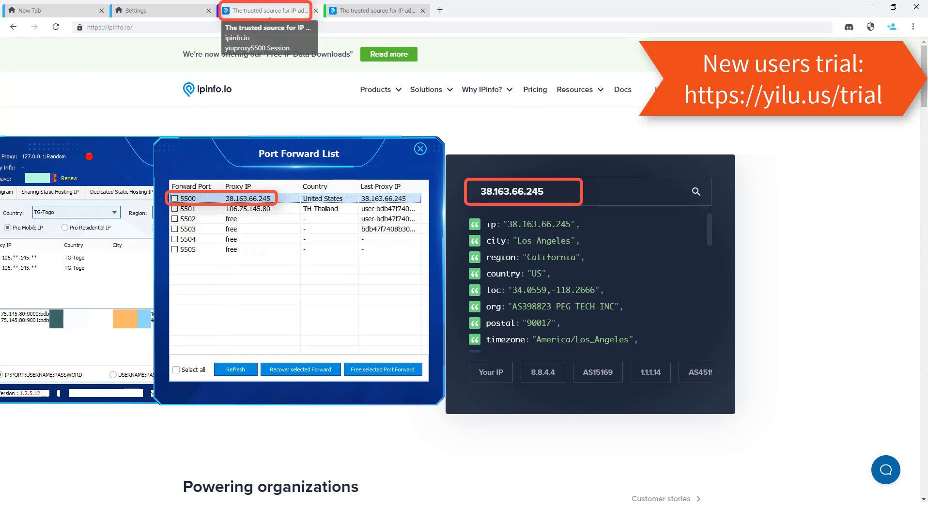
pyautogui.click(371, 10)
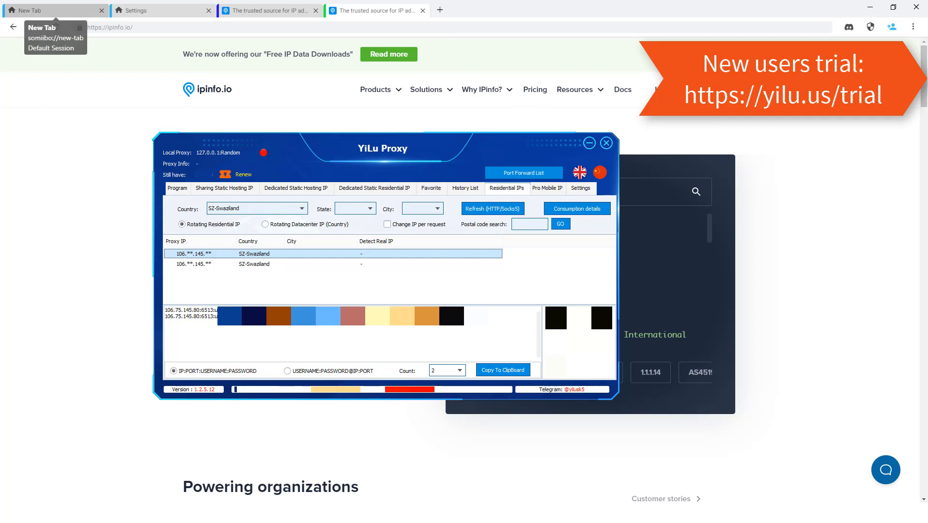
# - Return to the Sessions settings and delete the yiuproxy5500 session
pyautogui.click(55, 10)
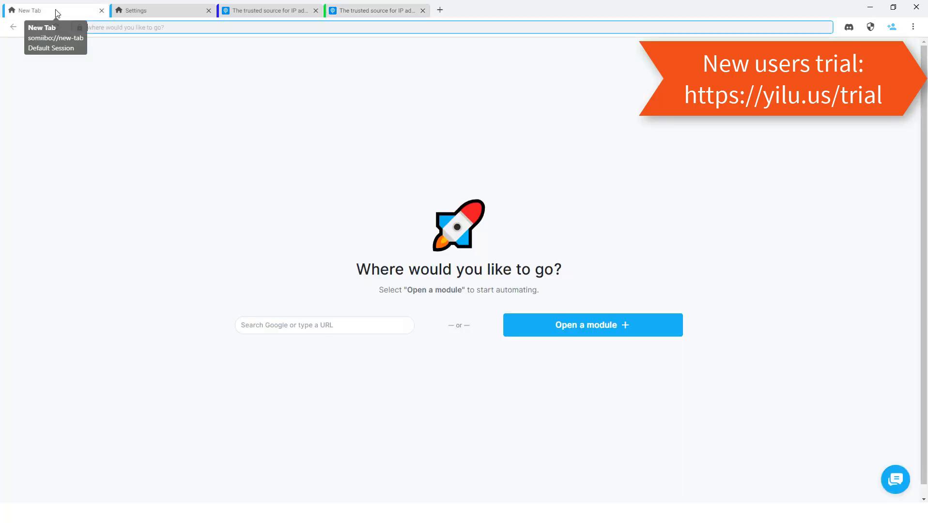
pyautogui.click(144, 10)
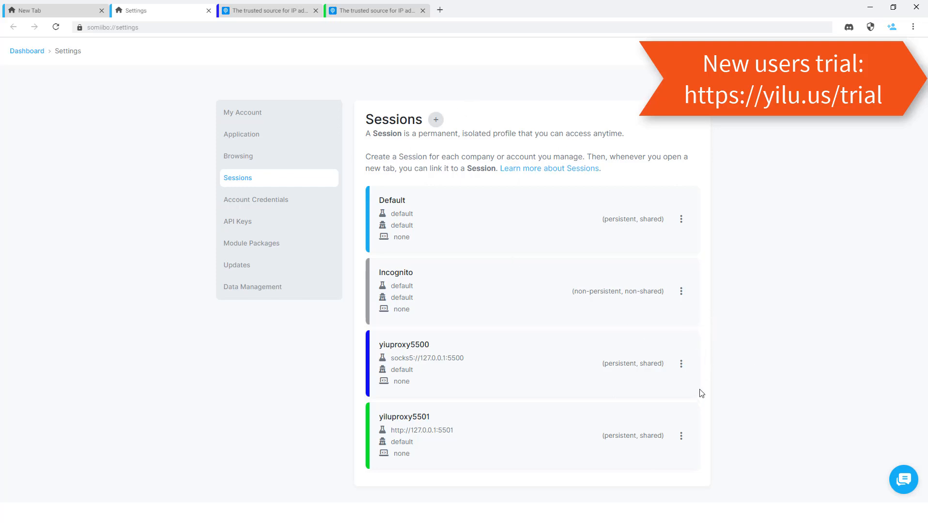
pyautogui.click(680, 364)
pyautogui.click(655, 418)
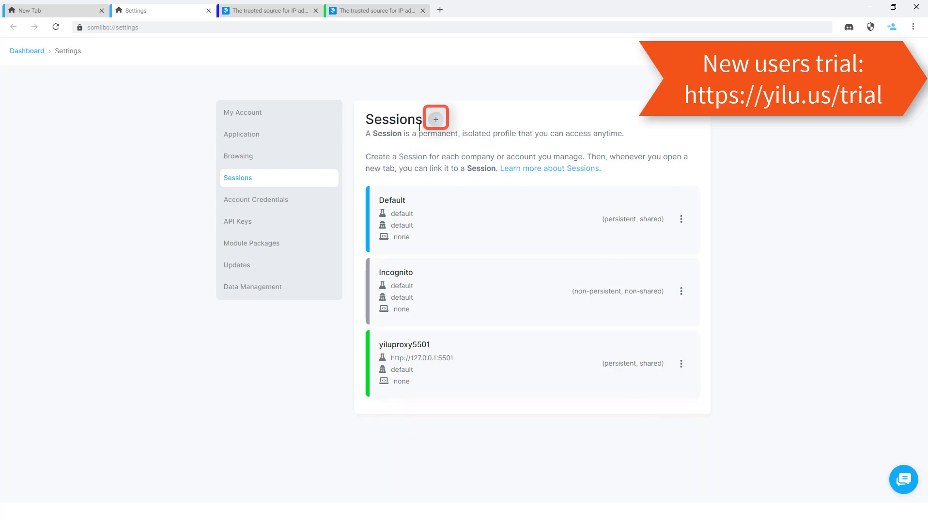
# - Start a new session named yiluproxy, set its color to bright red and expand its advanced options
pyautogui.click(436, 119)
pyautogui.click(436, 138)
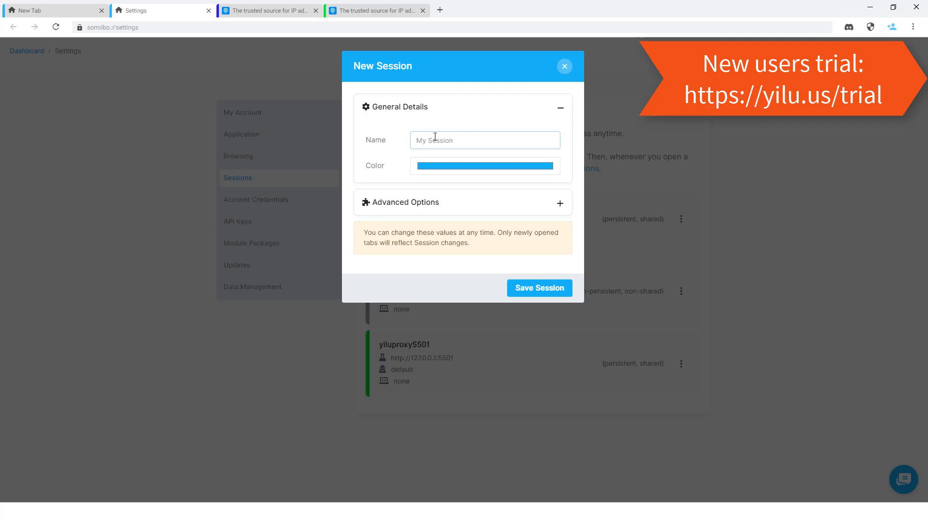
pyautogui.write('yiluproxy')
pyautogui.click(436, 170)
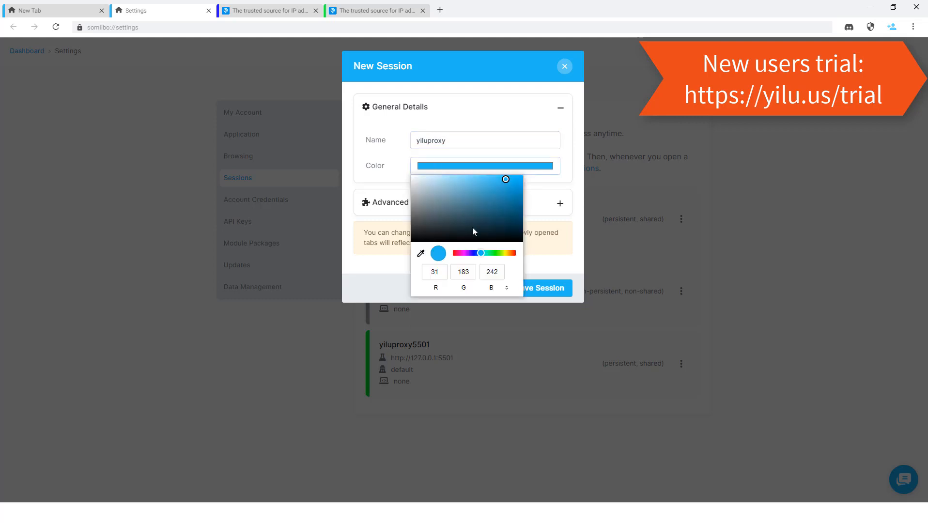
pyautogui.moveTo(489, 253); pyautogui.dragTo(516, 253)
pyautogui.click(501, 202)
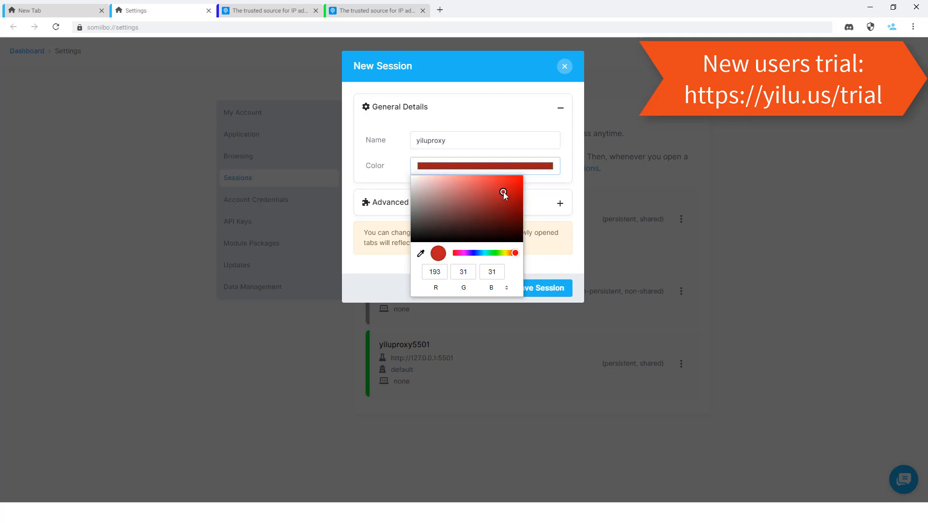
pyautogui.moveTo(503, 192); pyautogui.dragTo(534, 173)
pyautogui.click(566, 208)
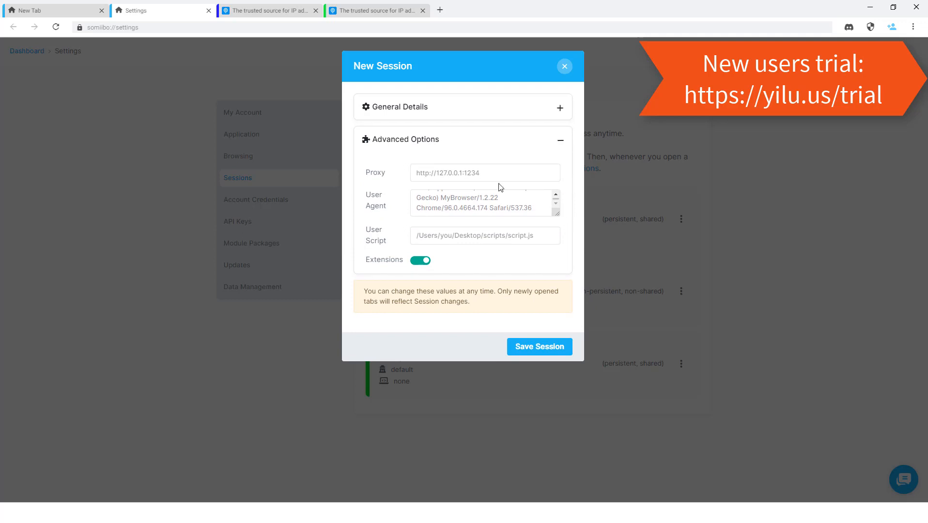
pyautogui.click(488, 172)
pyautogui.write('http:/')
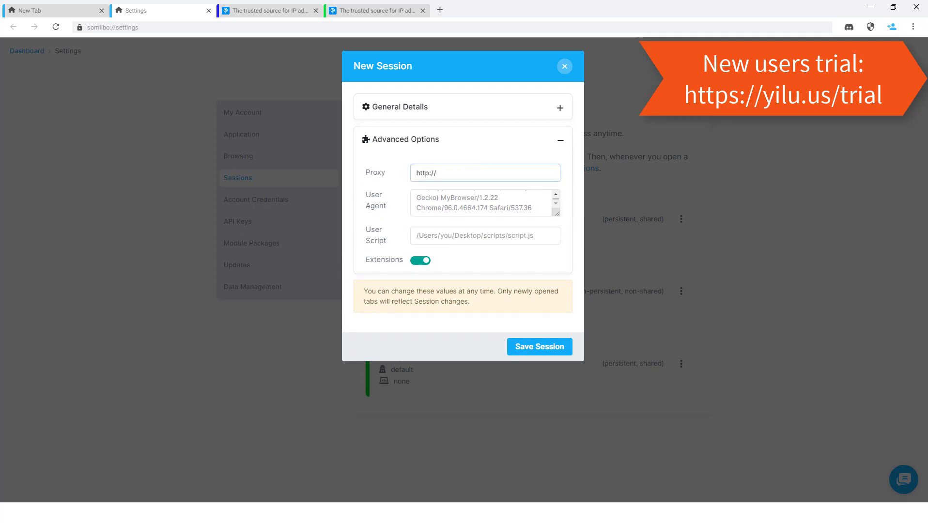
pyautogui.write('/')
pyautogui.hotkey('ctrl', 'v')
pyautogui.hotkey('ctrl', 'a')
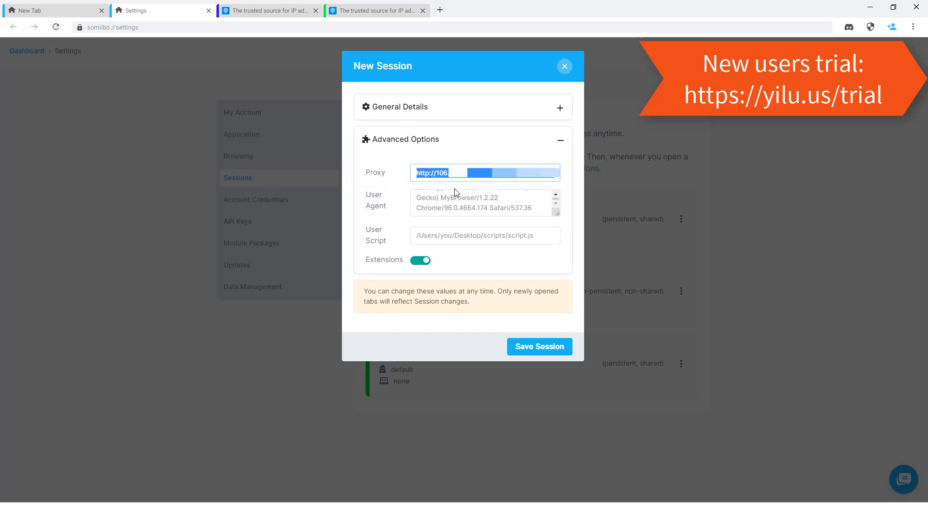
pyautogui.click(461, 177)
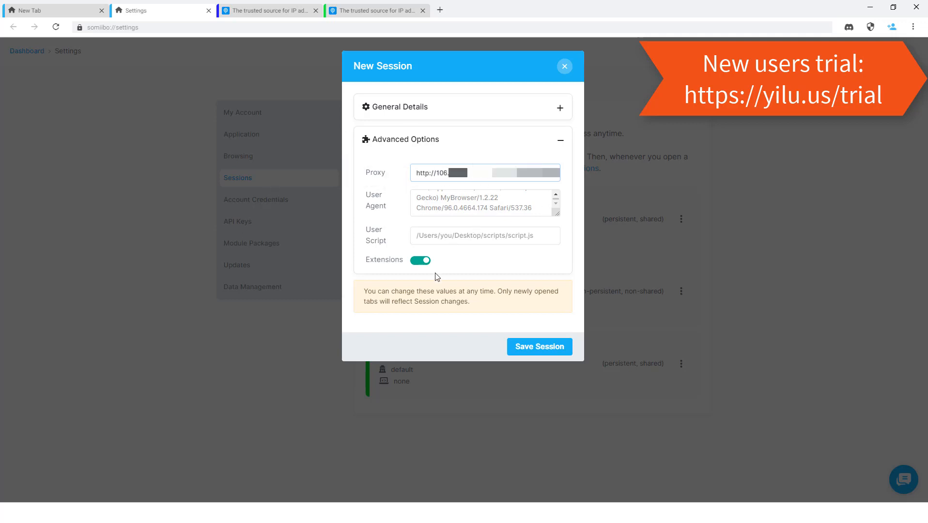
pyautogui.click(542, 348)
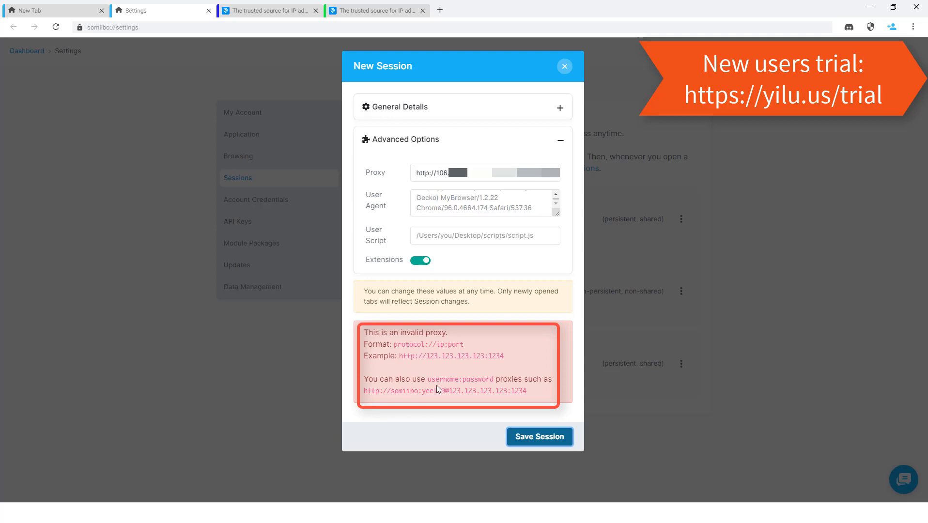
# - Examine the required format and the username:password example for authenticated proxies in the New Session form
pyautogui.moveTo(410, 370); pyautogui.dragTo(511, 390)
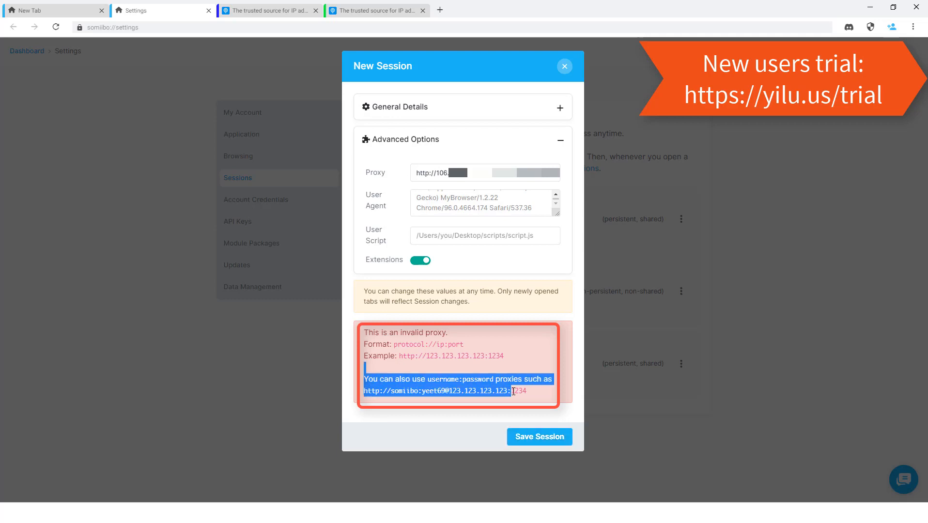
pyautogui.click(448, 388)
pyautogui.moveTo(436, 379); pyautogui.dragTo(477, 378)
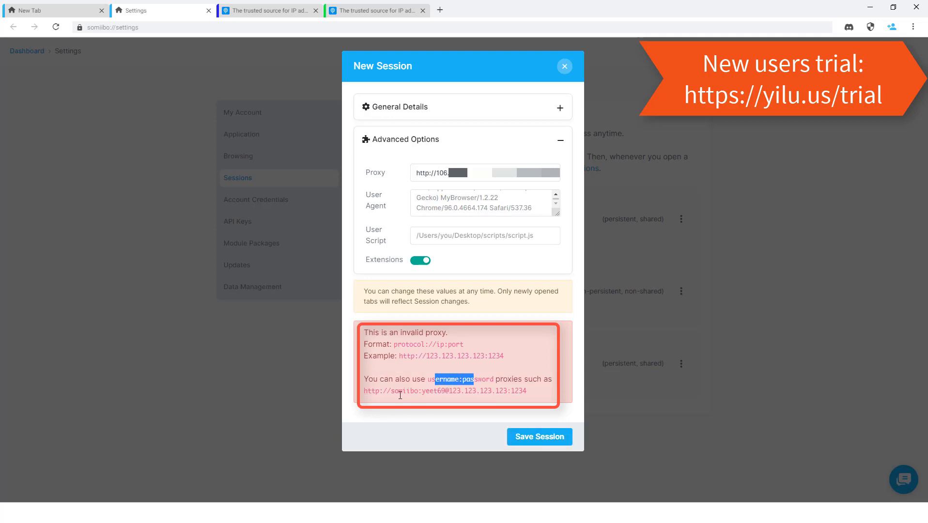
pyautogui.moveTo(391, 390); pyautogui.dragTo(534, 391)
pyautogui.click(534, 392)
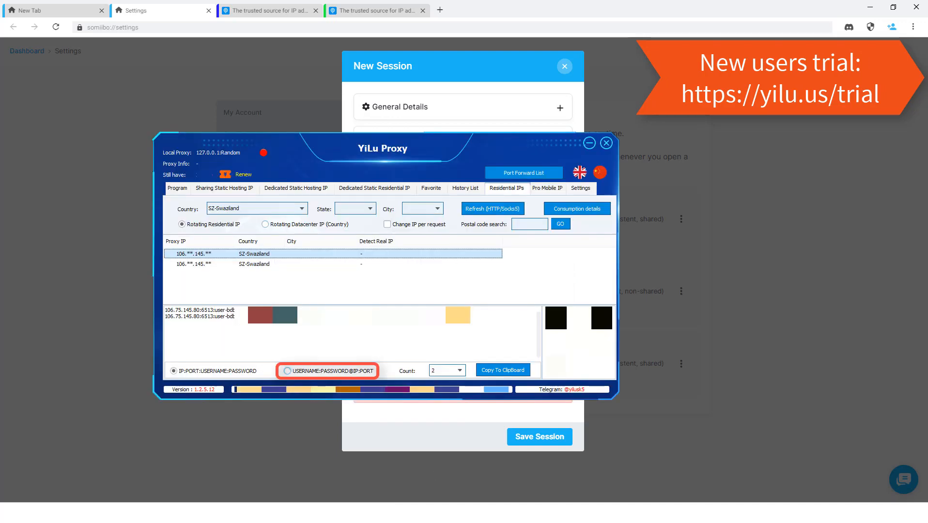
# - In YiLu Proxy, set the residential proxy format to USERNAME:PASSWORD@IP:PORT, then refresh the list and copy the first SZ-Swaziland proxy
pyautogui.click(288, 371)
pyautogui.click(492, 208)
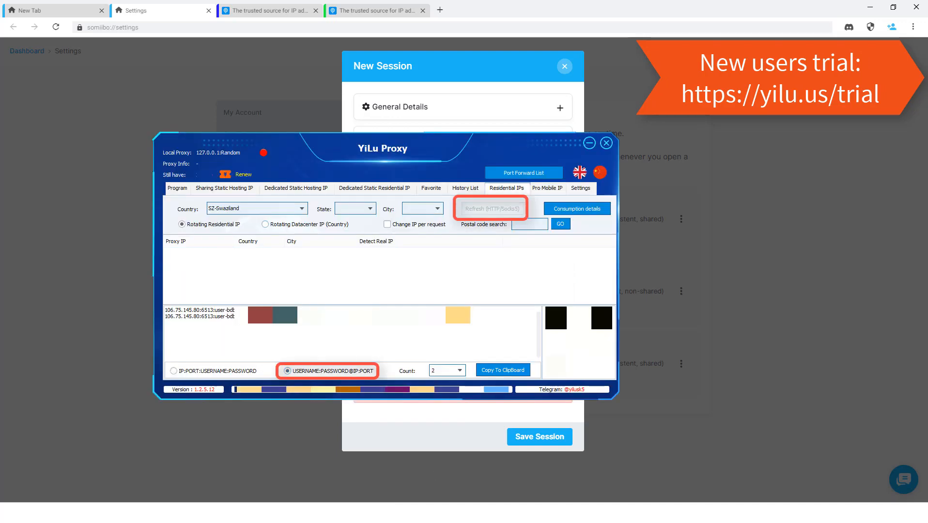
pyautogui.click(310, 254)
pyautogui.rightClick(233, 252)
pyautogui.click(275, 273)
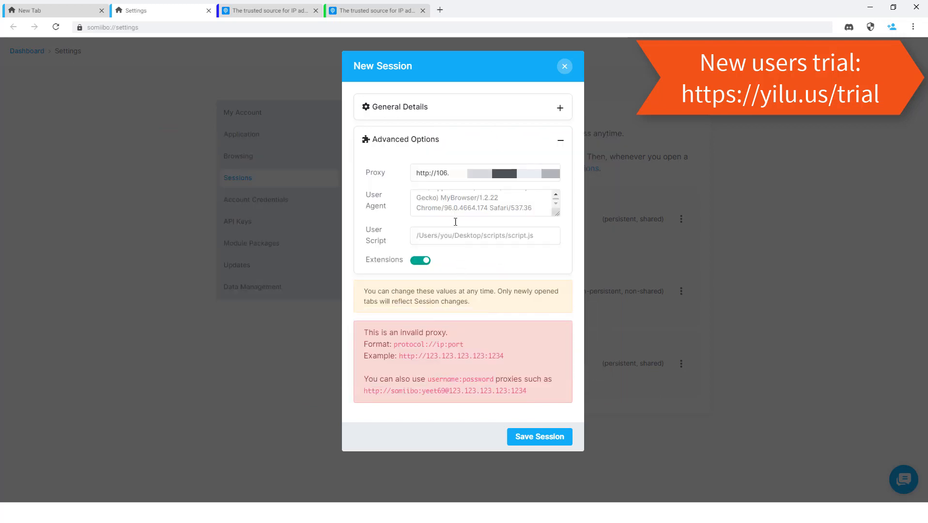
pyautogui.click(452, 178)
pyautogui.hotkey('ctrl', 'a')
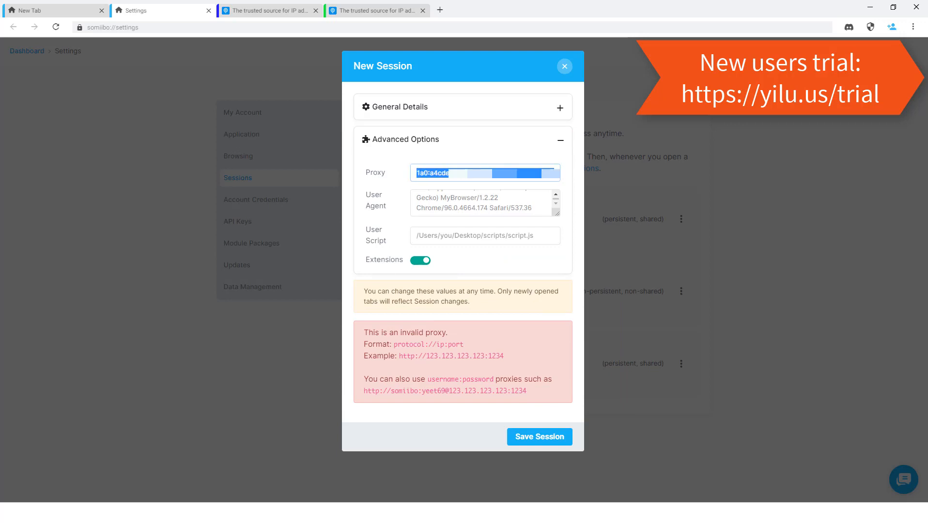
pyautogui.click(551, 173)
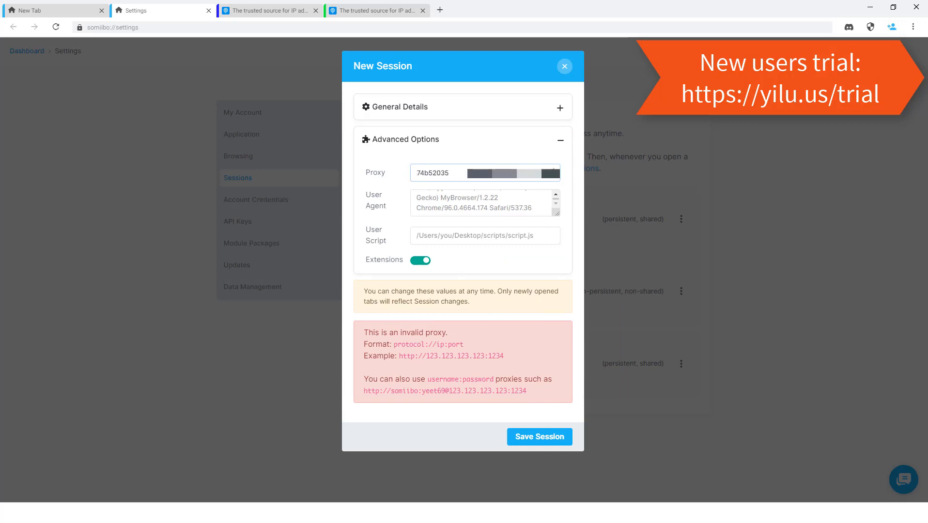
pyautogui.moveTo(551, 173); pyautogui.dragTo(334, 175)
pyautogui.click(418, 173)
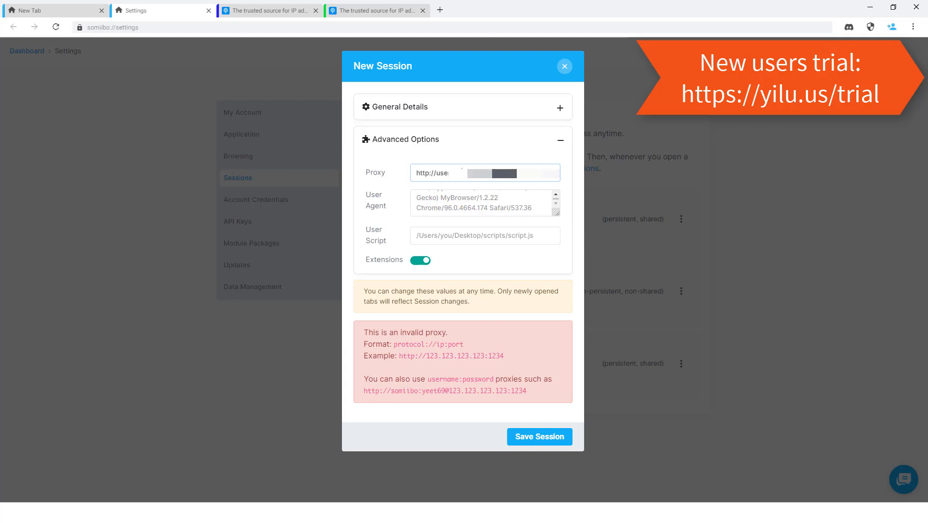
pyautogui.moveTo(418, 173); pyautogui.dragTo(732, 179)
pyautogui.click(505, 176)
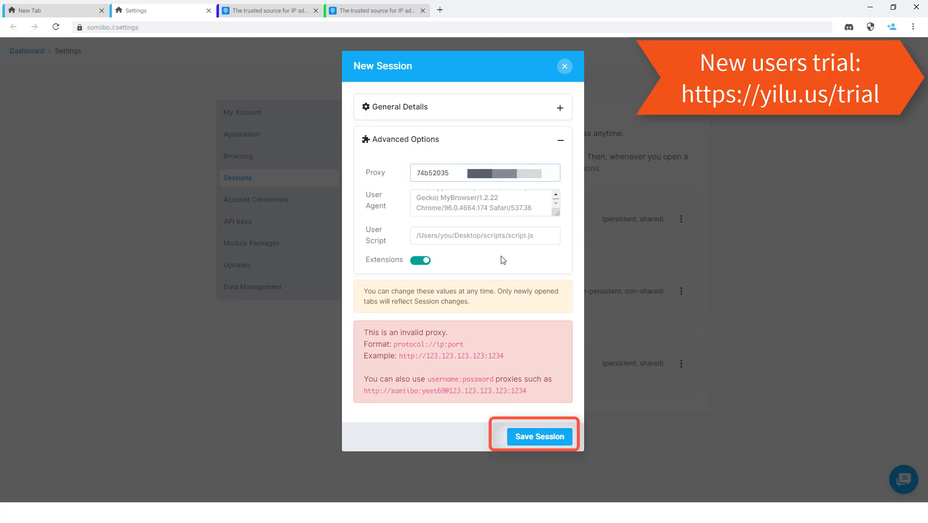
pyautogui.click(529, 437)
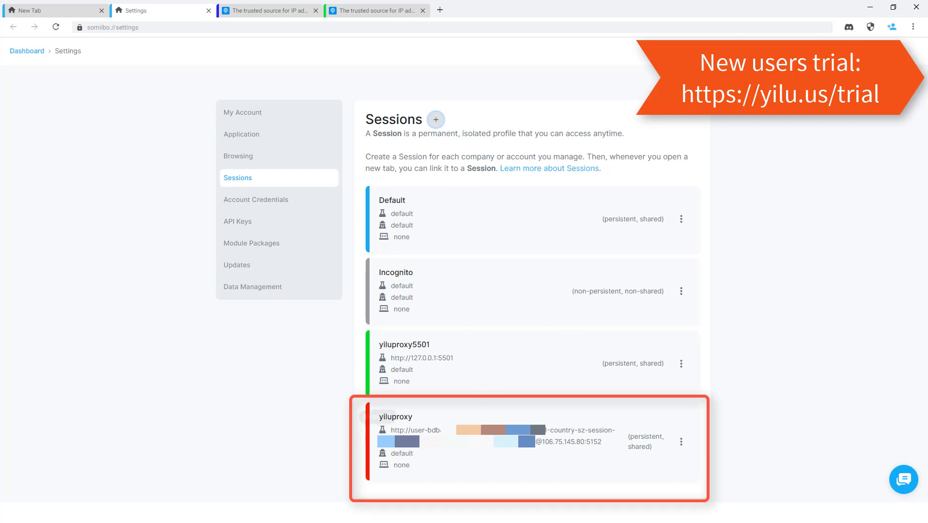
pyautogui.click(439, 10)
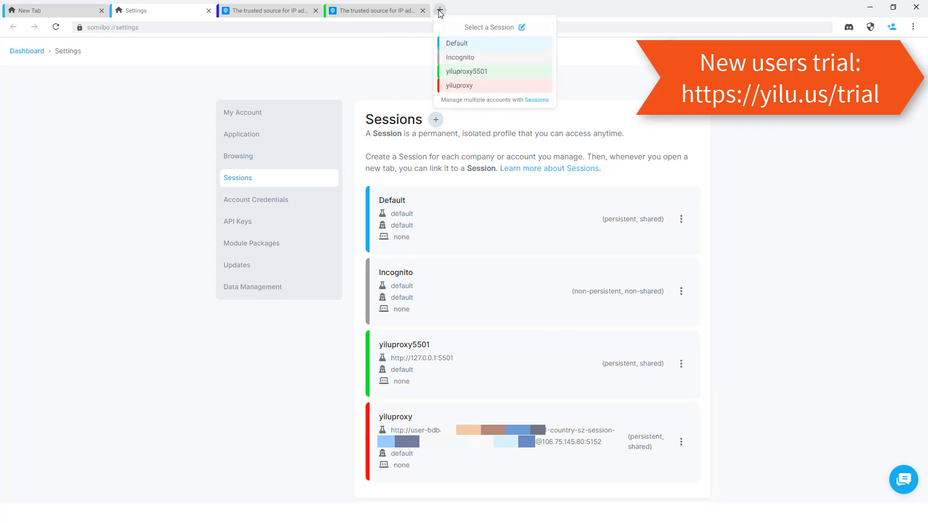
pyautogui.click(458, 87)
pyautogui.write('https://ipinfo.io/')
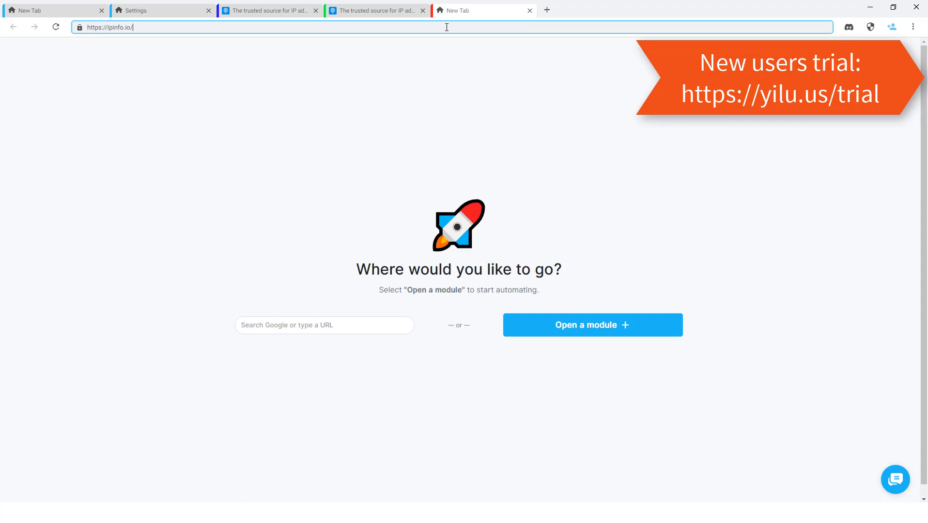
pyautogui.press('Return')
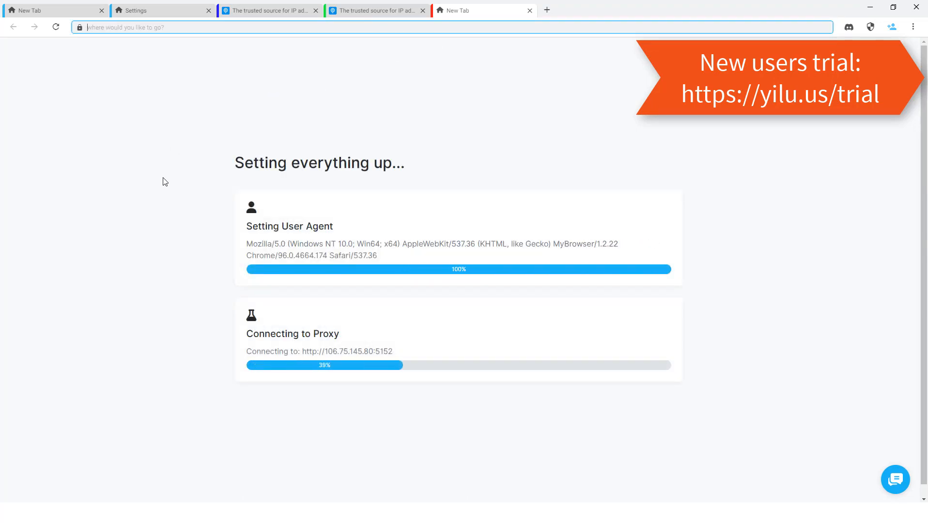